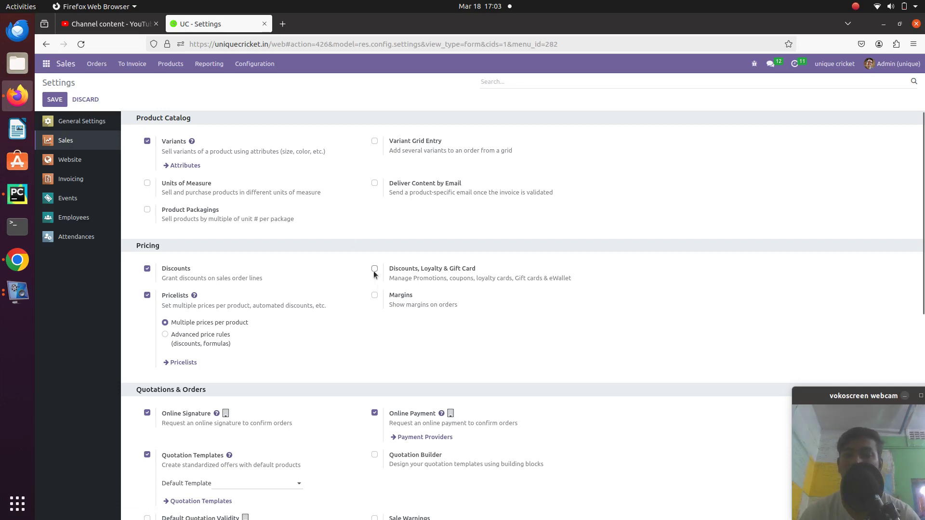
Turn off Discounts, Loyalty & Gift Card in the Sales pricing settings and save the change
{"action": "left_click", "coordinate": [374, 270]}
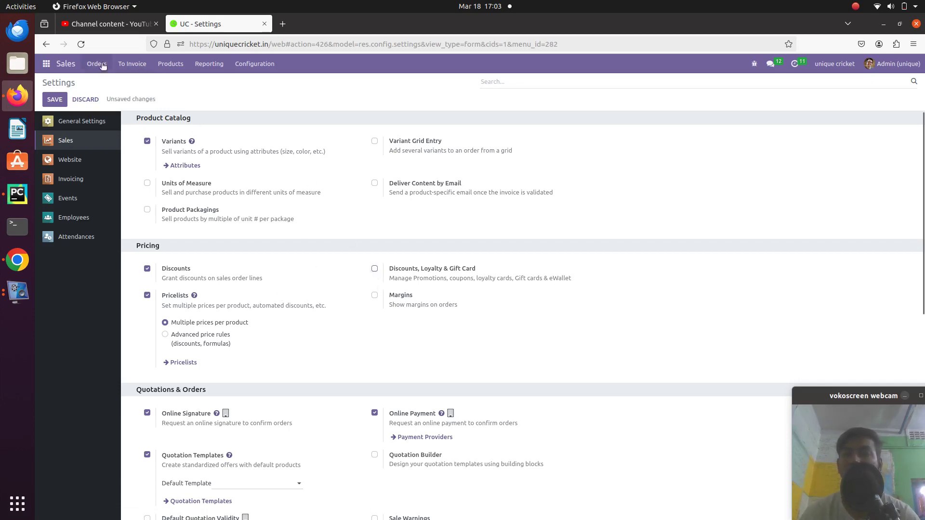
{"action": "left_click", "coordinate": [46, 64]}
{"action": "left_click", "coordinate": [61, 156]}
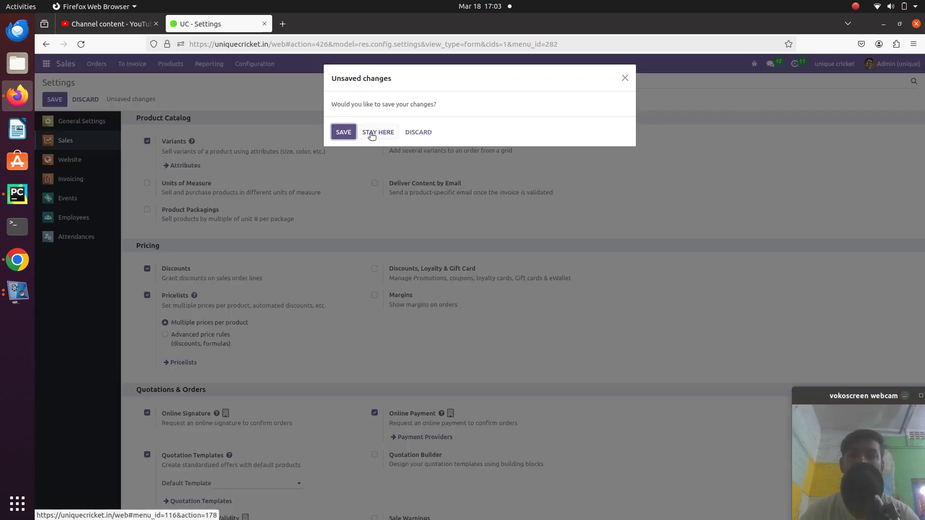
{"action": "left_click", "coordinate": [348, 138]}
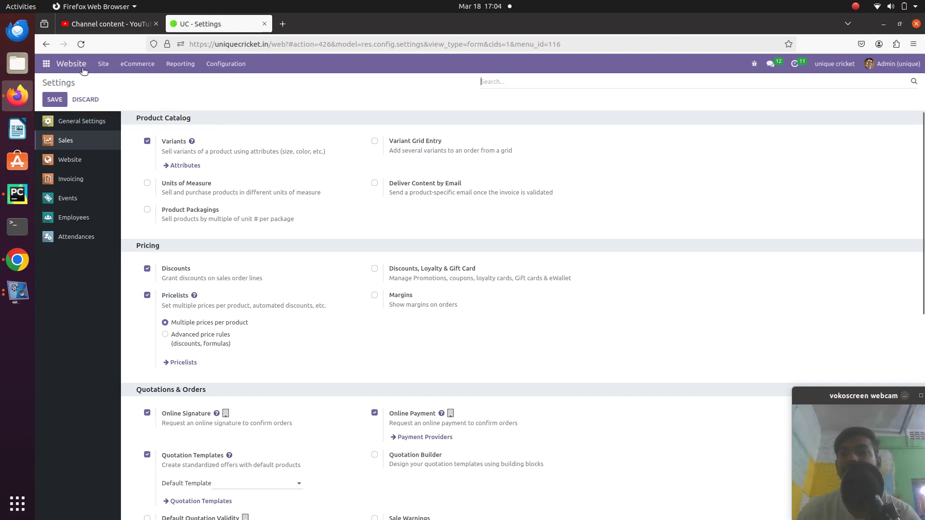
Add a UC Bat from the website's shop to the cart and open the cart's promo code entry
{"action": "left_click", "coordinate": [47, 64]}
{"action": "left_click", "coordinate": [56, 156]}
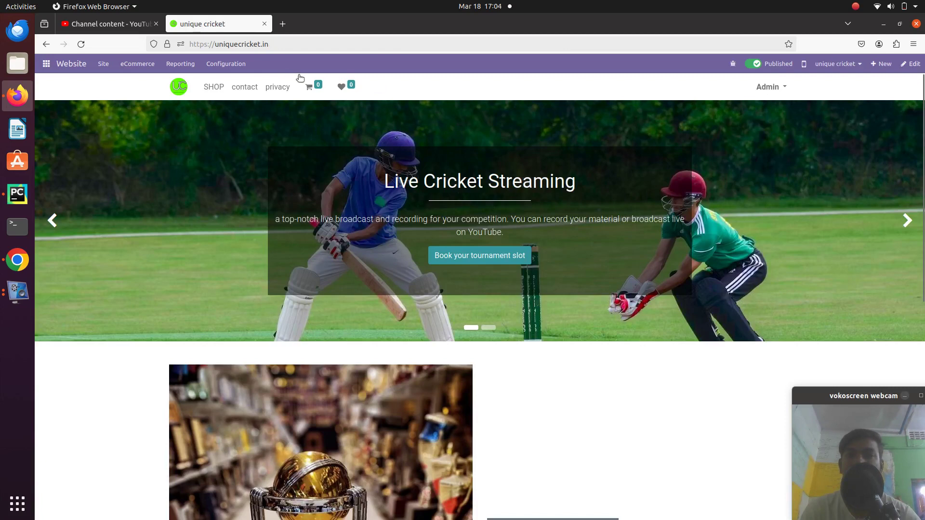
{"action": "left_click", "coordinate": [214, 87]}
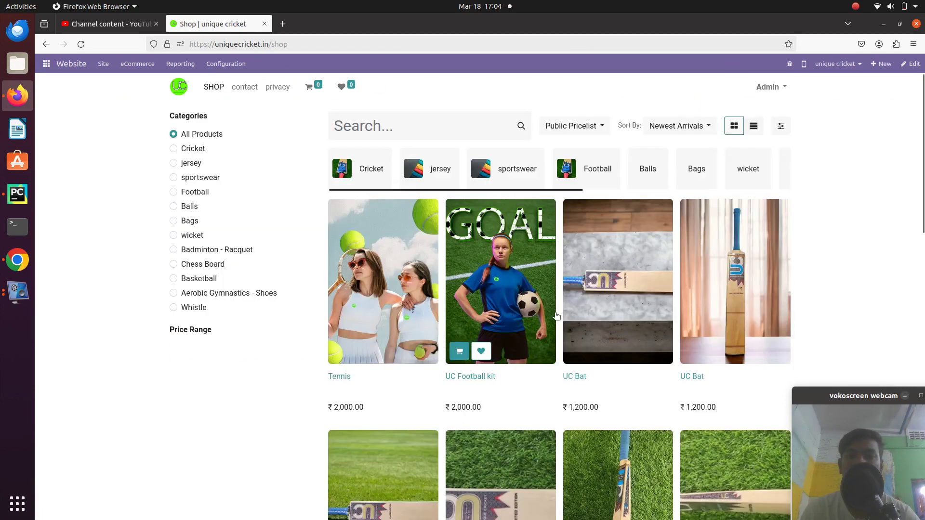
{"action": "left_click", "coordinate": [710, 299]}
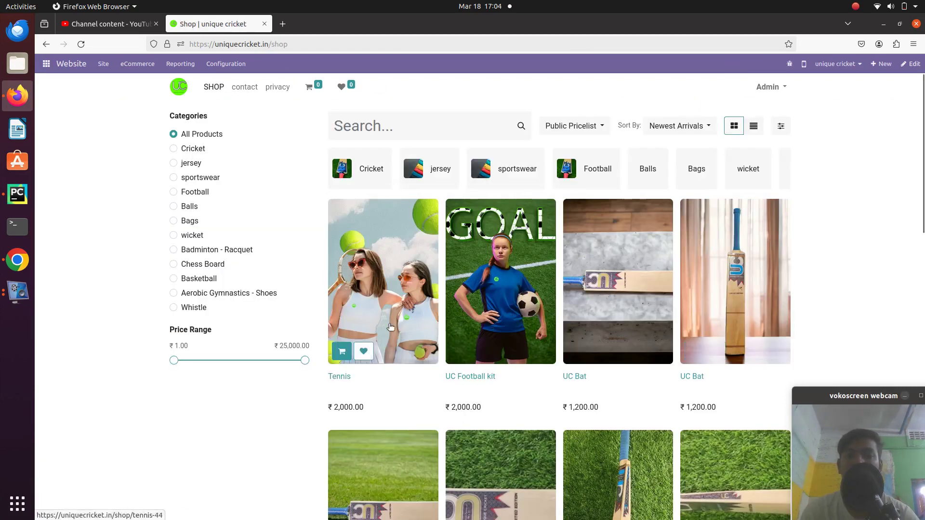
{"action": "left_click", "coordinate": [607, 216]}
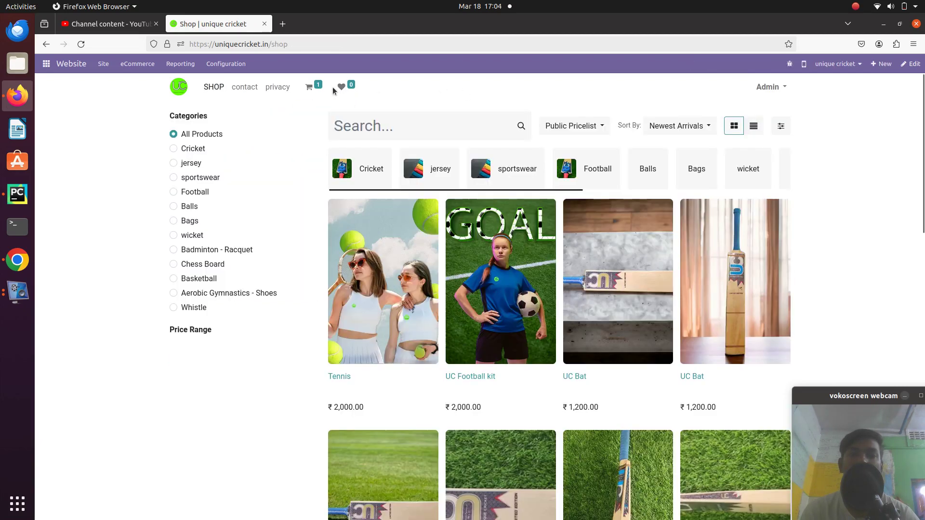
{"action": "left_click", "coordinate": [321, 88]}
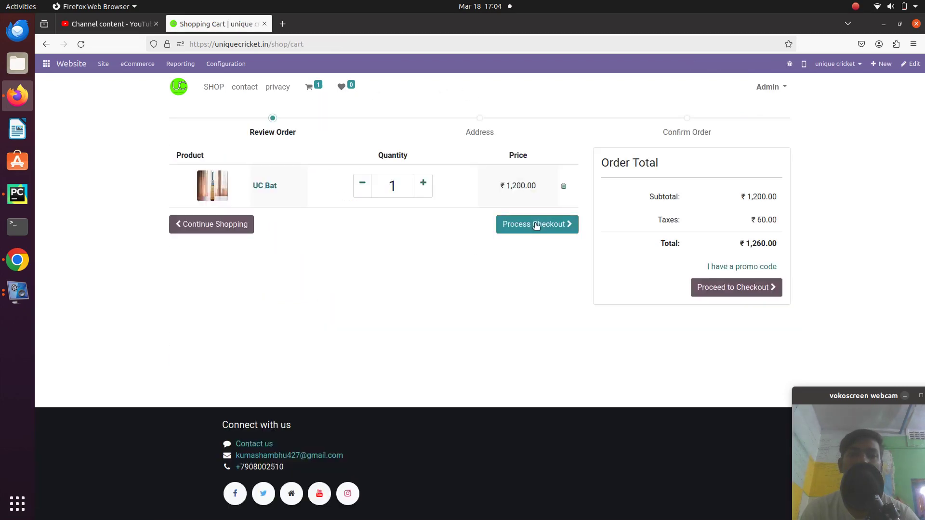
{"action": "left_click", "coordinate": [732, 268]}
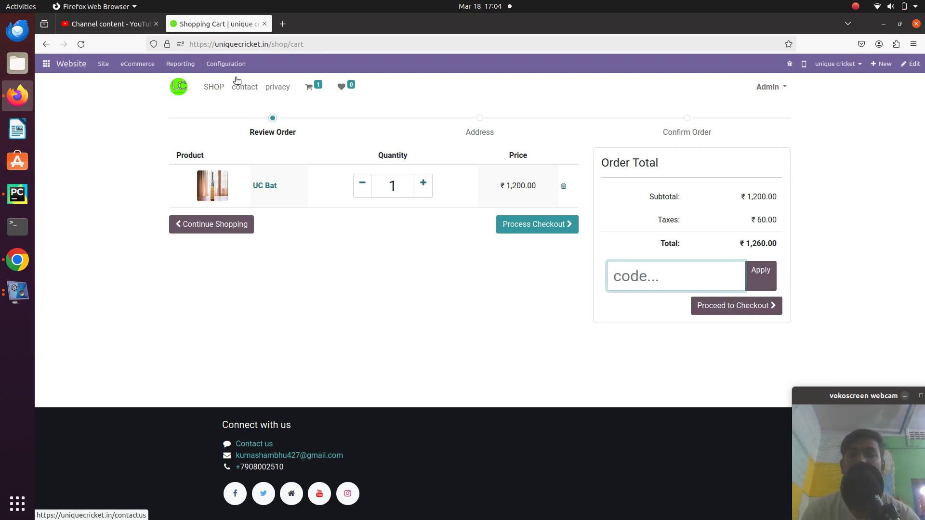
Examine the Website settings for the Discounts, Loyalty & Gift Card option
{"action": "left_click", "coordinate": [216, 66]}
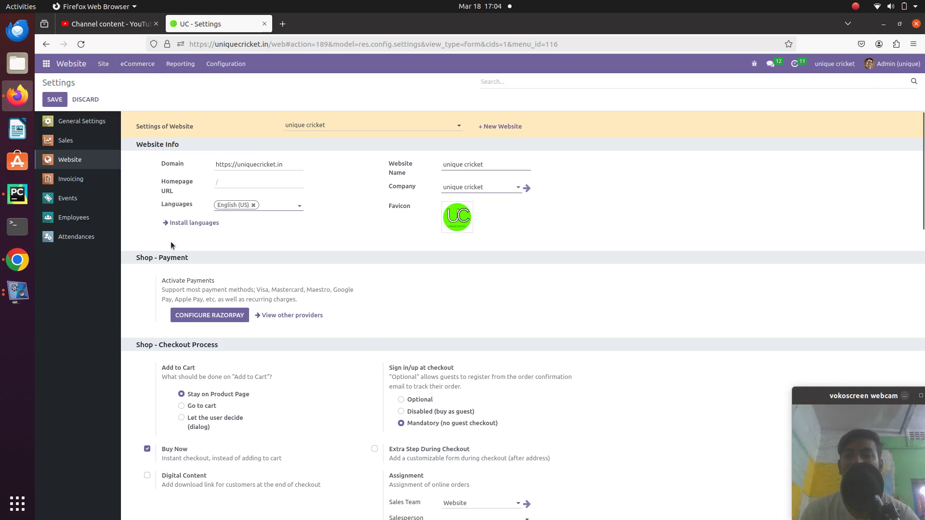
{"action": "scroll", "coordinate": [417, 451], "scroll_direction": "down", "scroll_amount": 4}
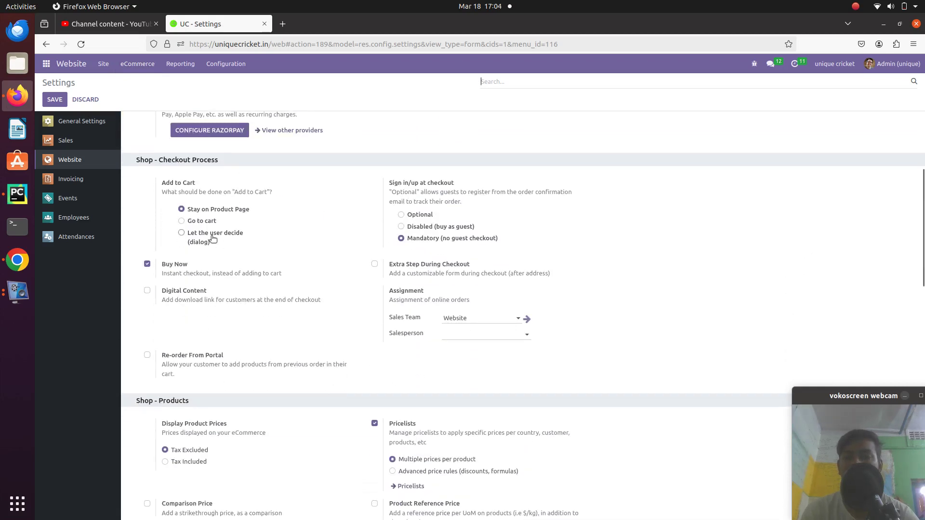
{"action": "scroll", "coordinate": [265, 340], "scroll_direction": "down", "scroll_amount": 4}
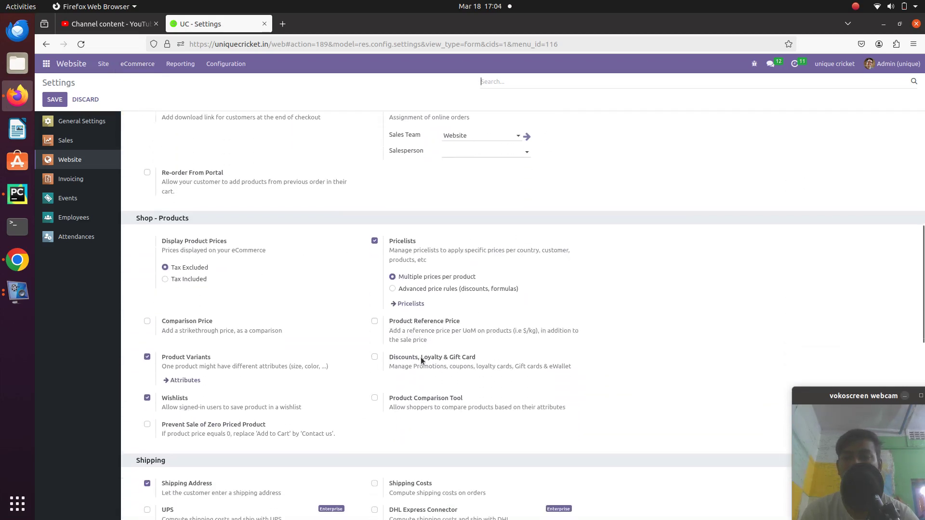
{"action": "scroll", "coordinate": [421, 360], "scroll_direction": "down", "scroll_amount": 4}
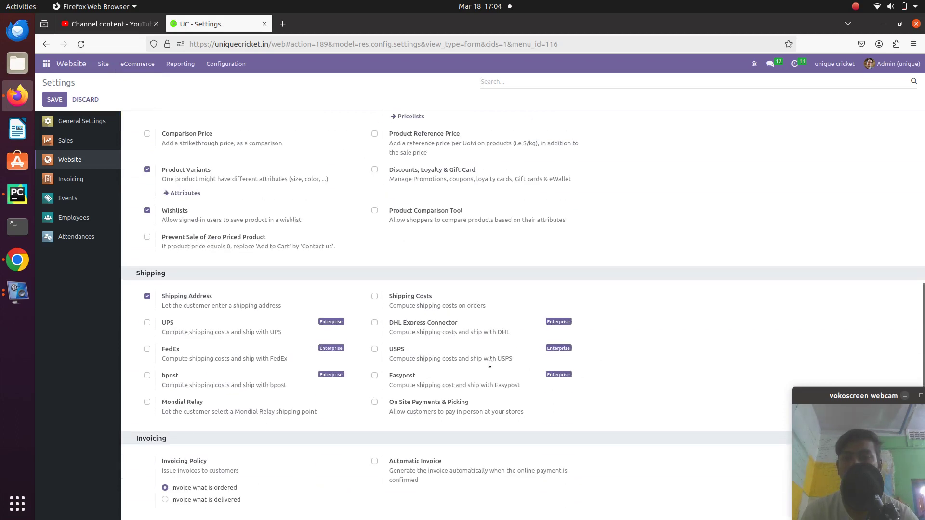
Enable Discounts, Loyalty & Gift Card in the Sales pricing settings and save
{"action": "left_click", "coordinate": [46, 63]}
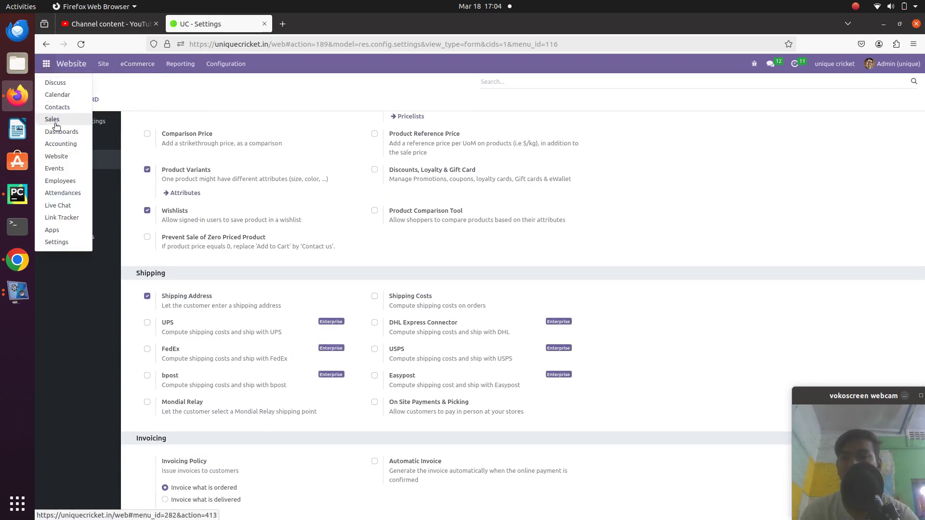
{"action": "left_click", "coordinate": [55, 122]}
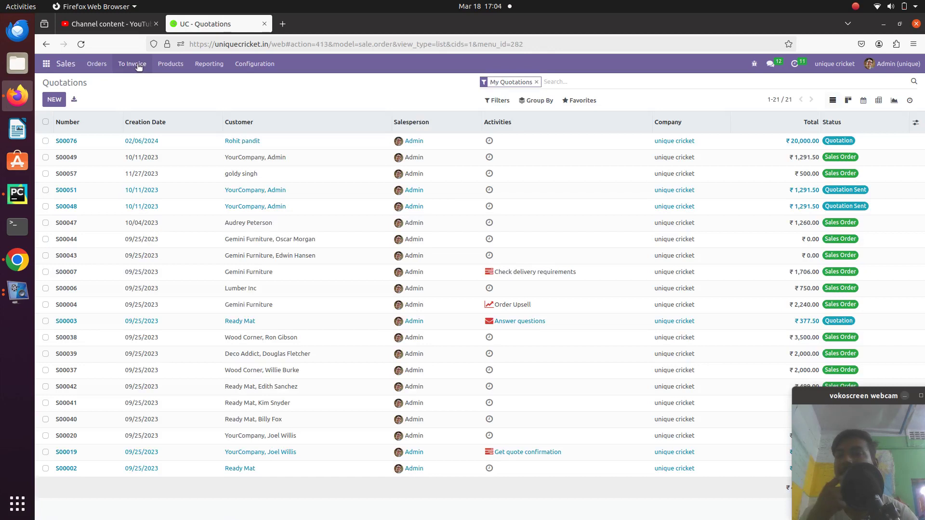
{"action": "left_click", "coordinate": [255, 64]}
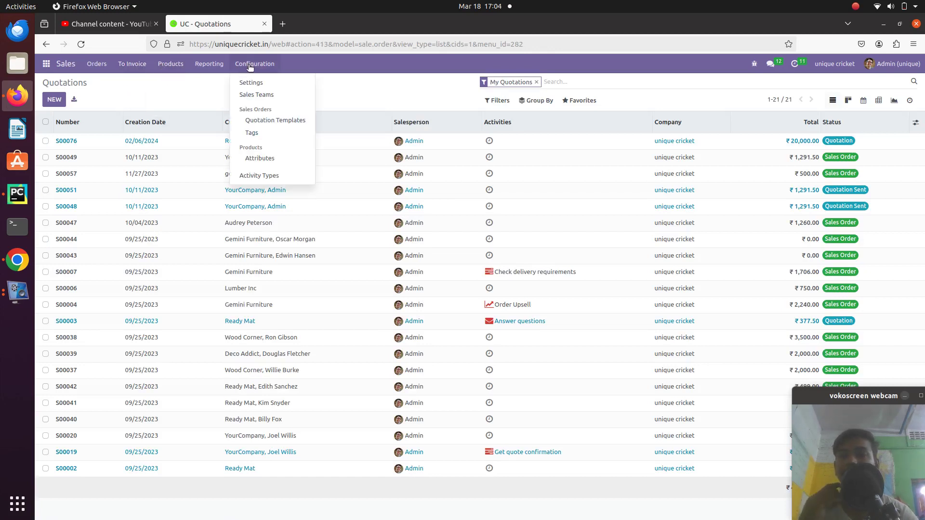
{"action": "left_click", "coordinate": [250, 118]}
{"action": "scroll", "coordinate": [199, 287], "scroll_direction": "down", "scroll_amount": 3}
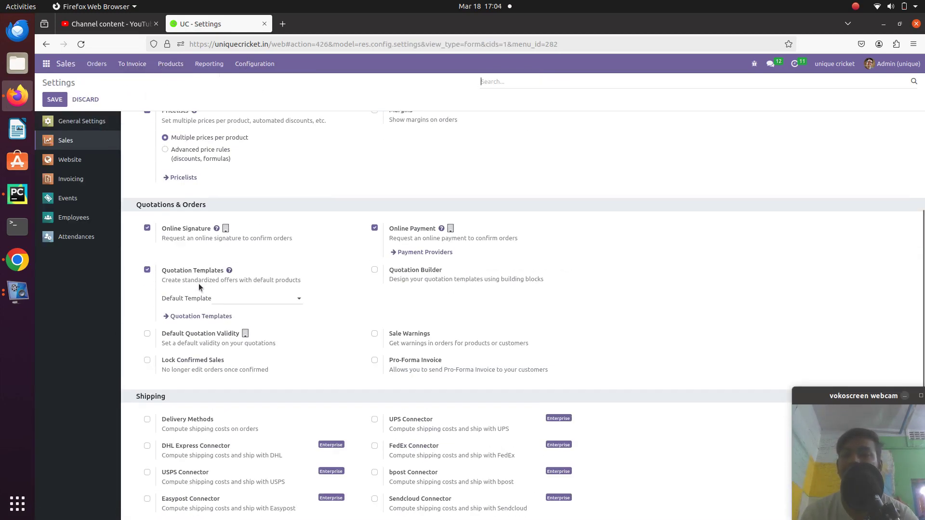
{"action": "scroll", "coordinate": [352, 374], "scroll_direction": "up", "scroll_amount": 4}
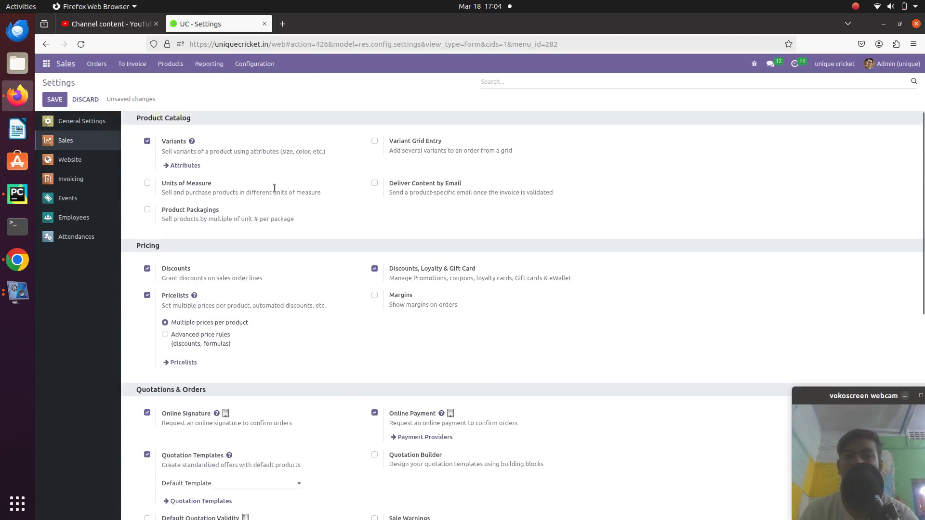
{"action": "left_click", "coordinate": [54, 100]}
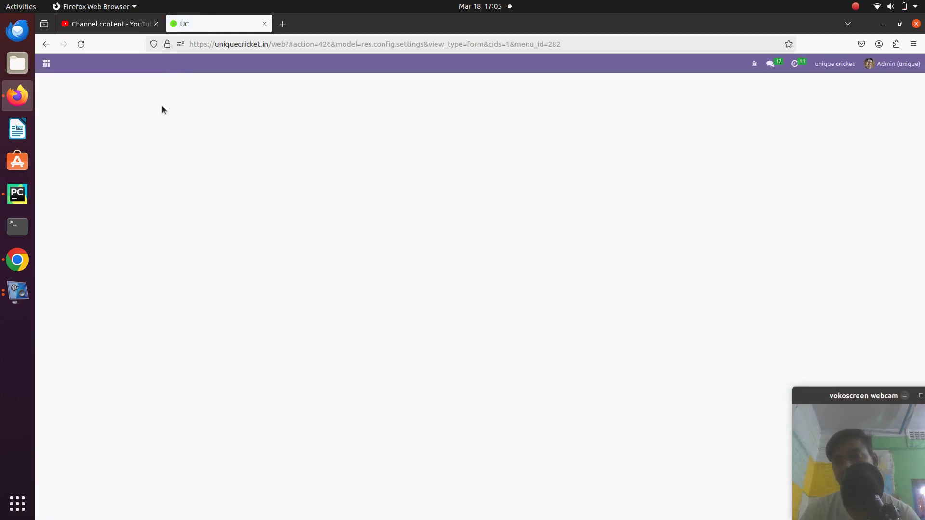
Open the 10% Discount Coupons program from the Sales Discount & Loyalty programs
{"action": "left_click", "coordinate": [169, 64]}
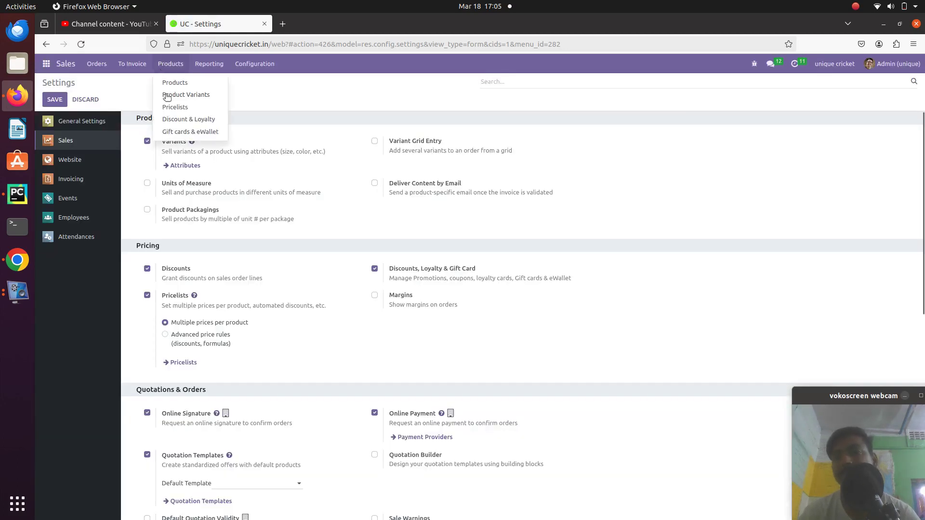
{"action": "left_click", "coordinate": [181, 120]}
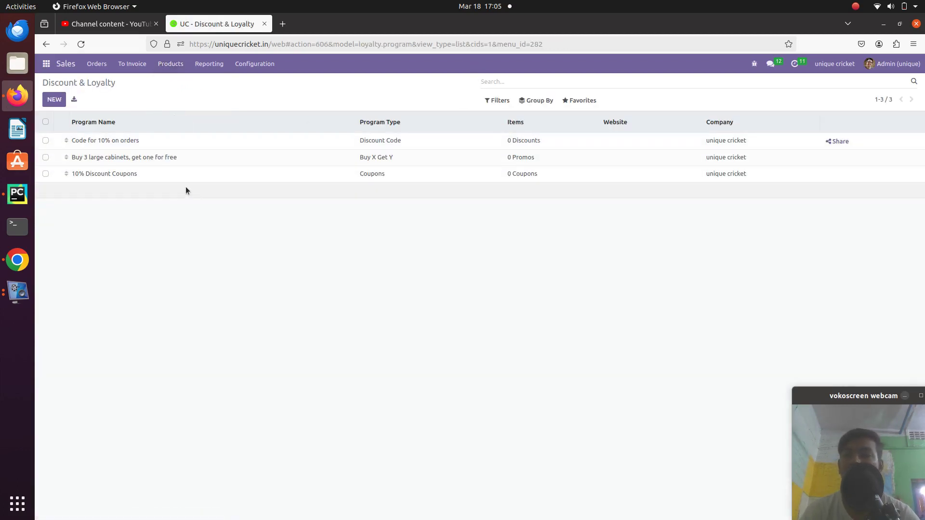
{"action": "left_click", "coordinate": [213, 178]}
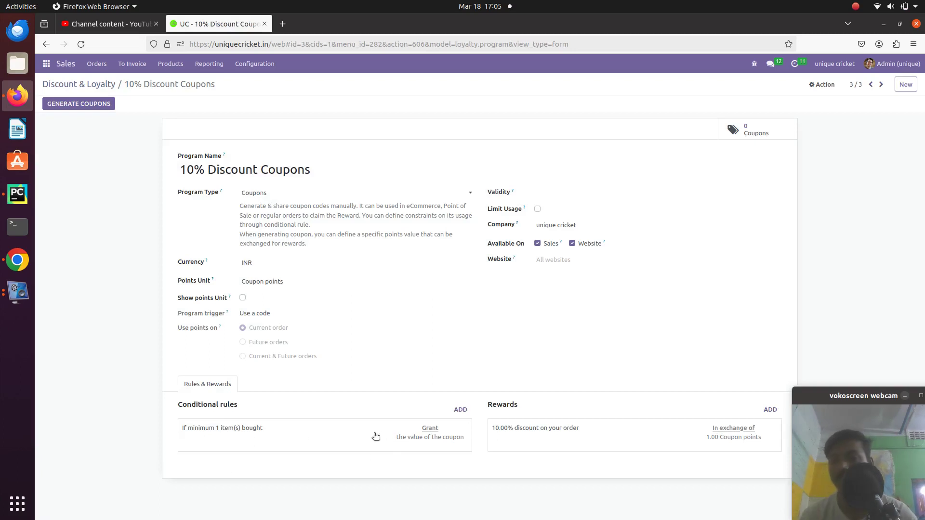
Examine the conditional rule of the 10% Discount Coupons program, including its conditions, product filters and points
{"action": "left_click", "coordinate": [431, 433]}
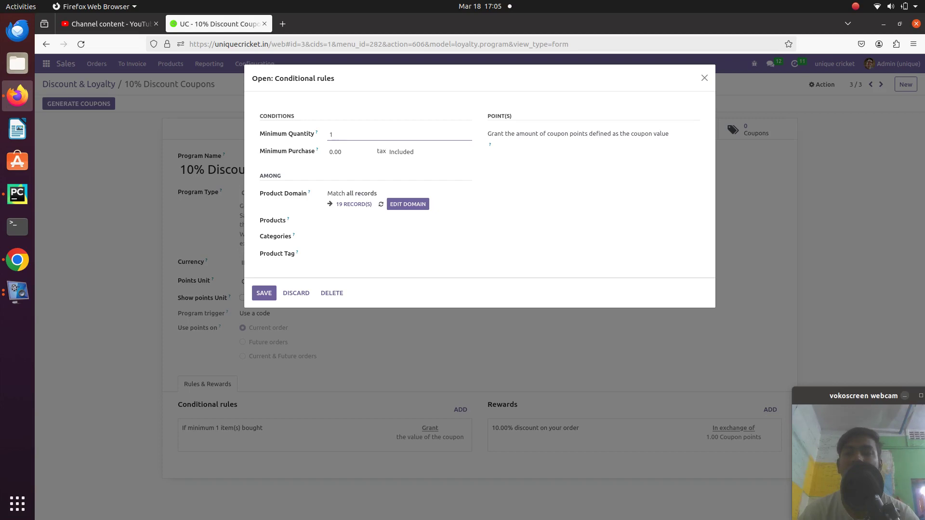
{"action": "left_click", "coordinate": [519, 145]}
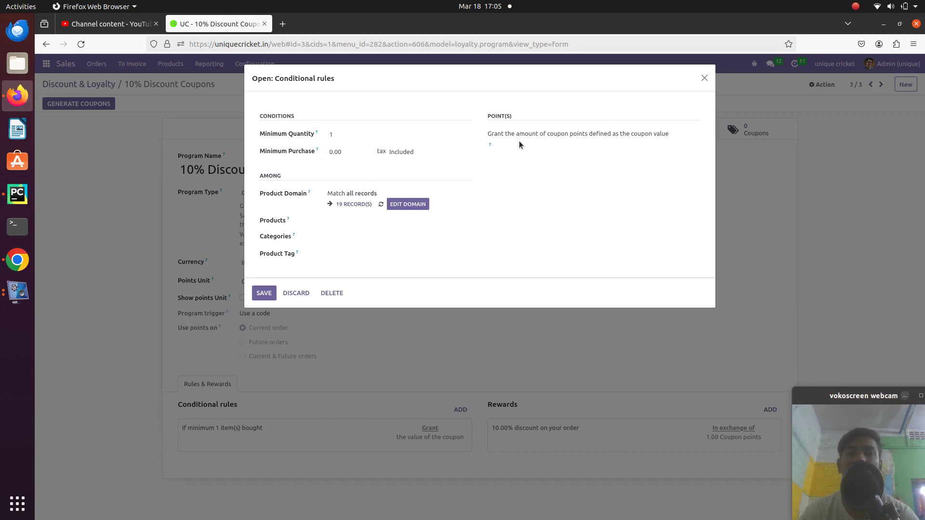
{"action": "left_click", "coordinate": [333, 220]}
{"action": "double_click", "coordinate": [526, 133]}
{"action": "left_click", "coordinate": [299, 266]}
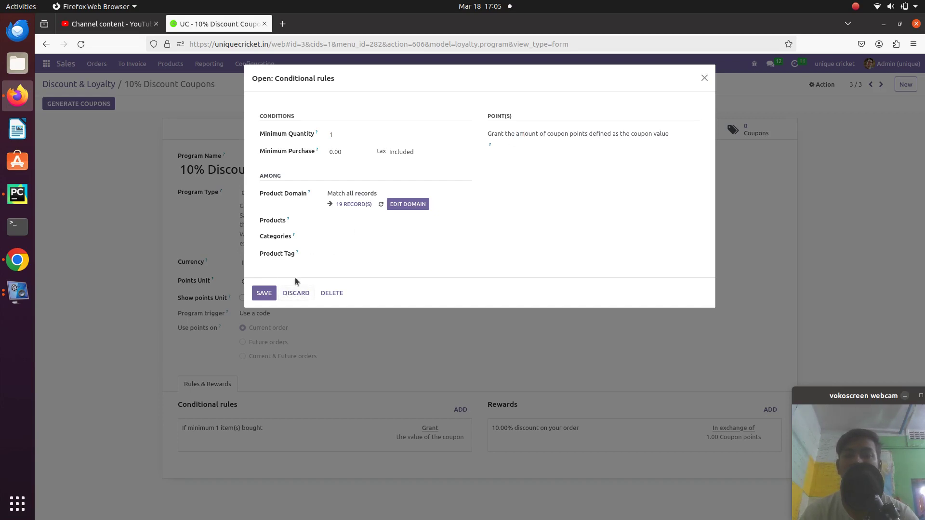
{"action": "left_click", "coordinate": [264, 294]}
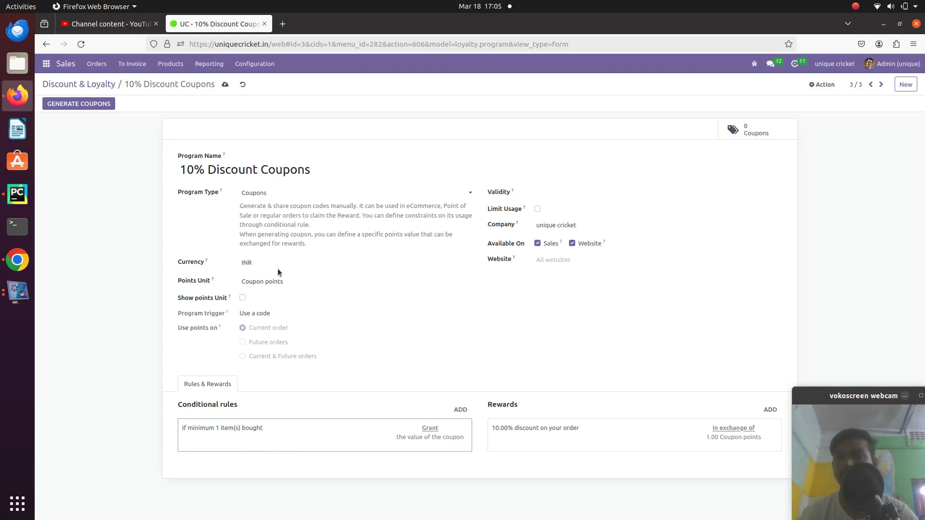
Set the program type of 10% Discount Coupons to Discount Code and save the record
{"action": "left_click", "coordinate": [303, 194]}
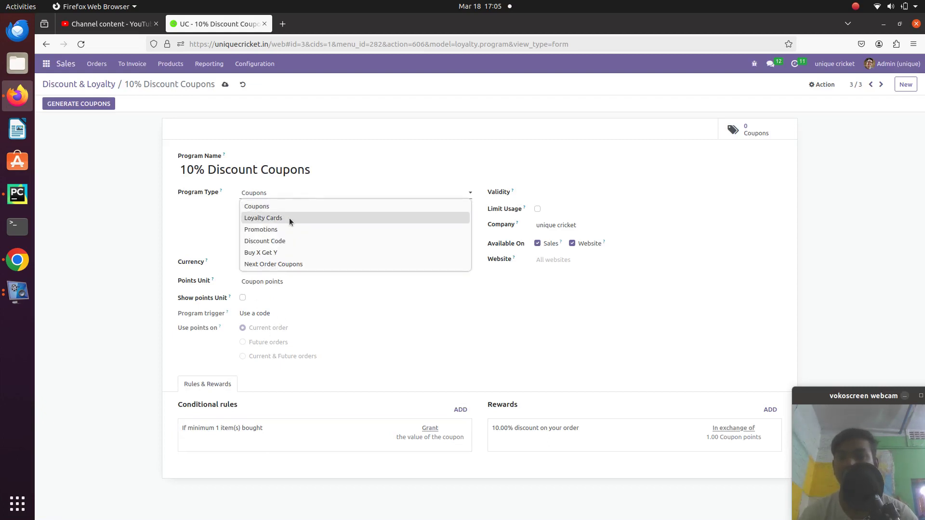
{"action": "left_click", "coordinate": [292, 241]}
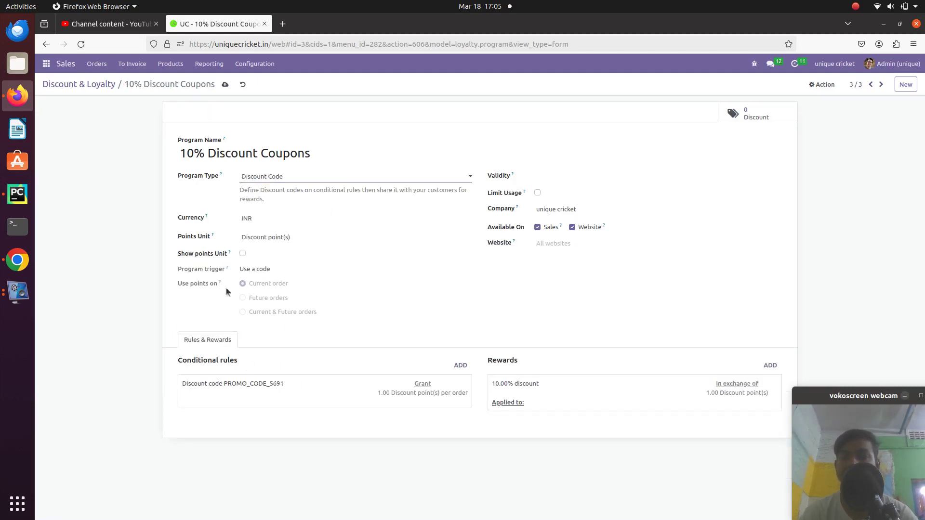
{"action": "left_click", "coordinate": [226, 86]}
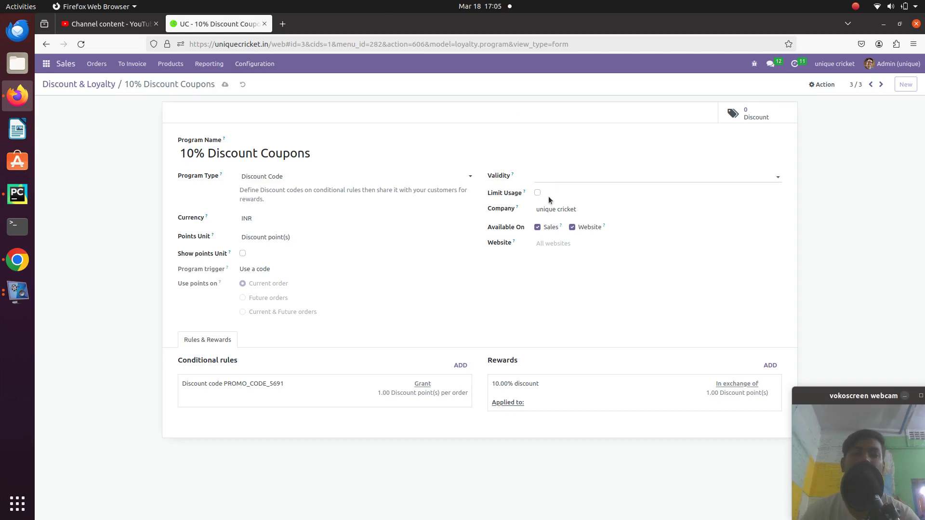
Assign the 10% Discount Coupons program to the unique cricket website and save it
{"action": "left_click", "coordinate": [574, 242]}
{"action": "left_click", "coordinate": [576, 258]}
{"action": "left_click", "coordinate": [225, 85]}
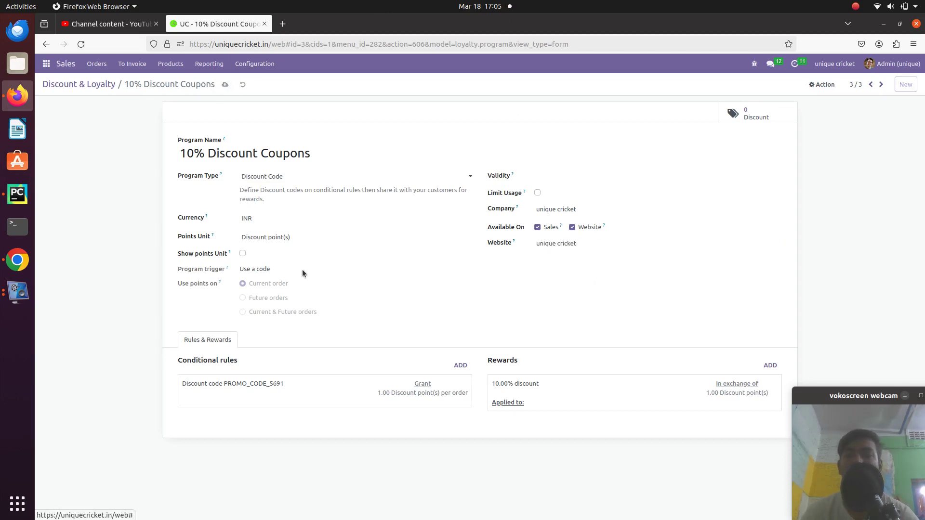
Copy the discount code PROMO_CODE_5691 from the program's conditional rule and close the rule without changes
{"action": "left_click_drag", "start_coordinate": [285, 384], "coordinate": [227, 387]}
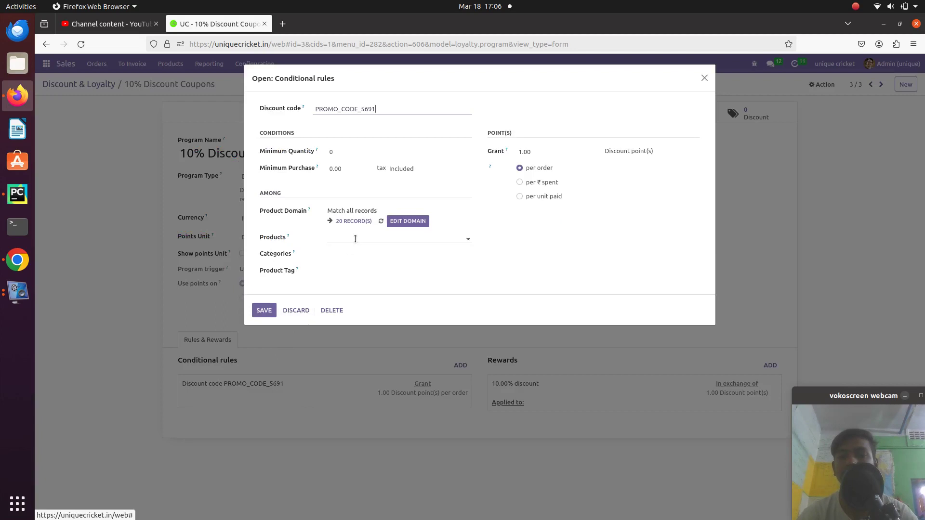
{"action": "double_click", "coordinate": [369, 108]}
{"action": "key", "text": "ctrl+c"}
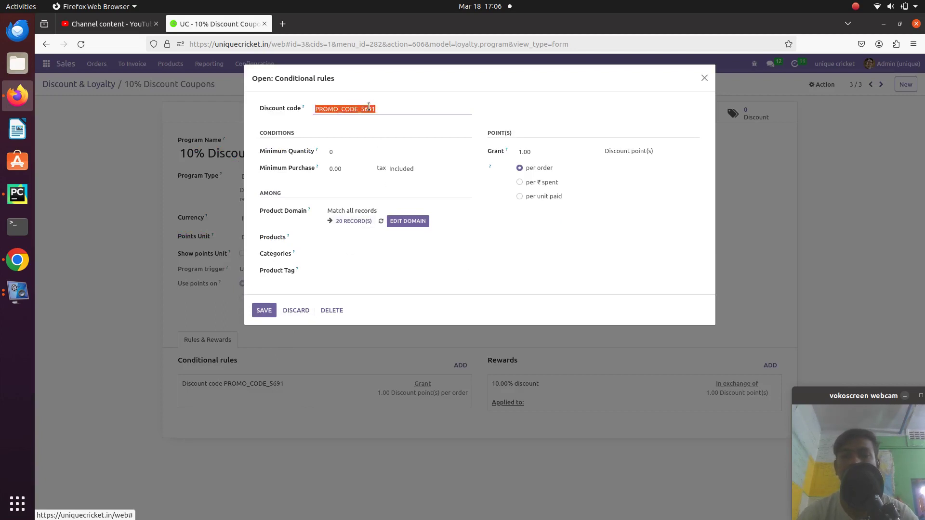
{"action": "left_click", "coordinate": [301, 312]}
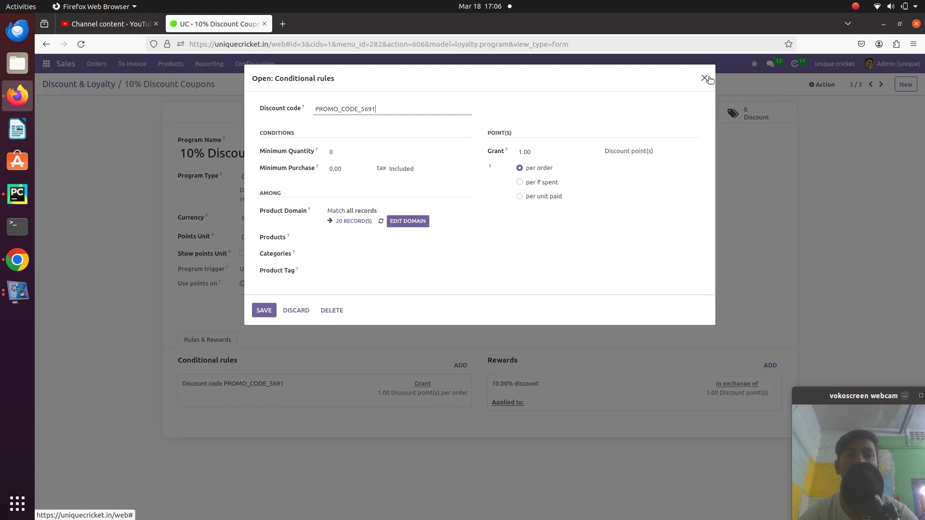
{"action": "left_click", "coordinate": [532, 154]}
{"action": "left_click", "coordinate": [704, 77]}
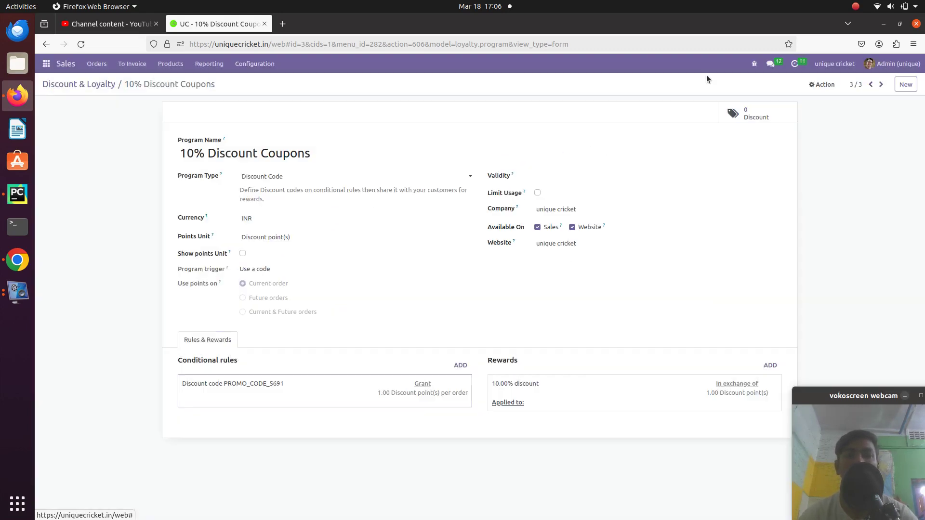
Leave the discount program and open the shopping cart on the unique cricket website, dismissing any error dialog
{"action": "left_click", "coordinate": [94, 87]}
{"action": "left_click", "coordinate": [46, 63]}
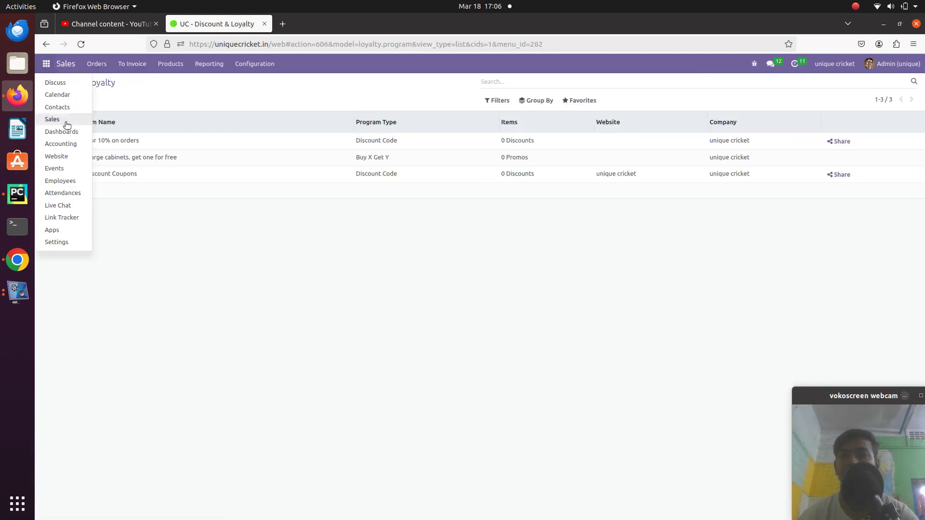
{"action": "left_click", "coordinate": [60, 157]}
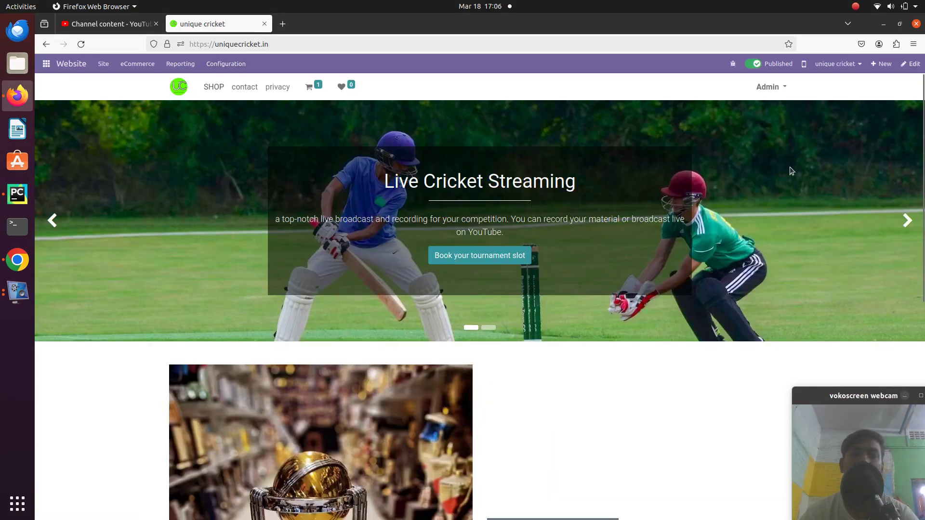
{"action": "left_click", "coordinate": [318, 91]}
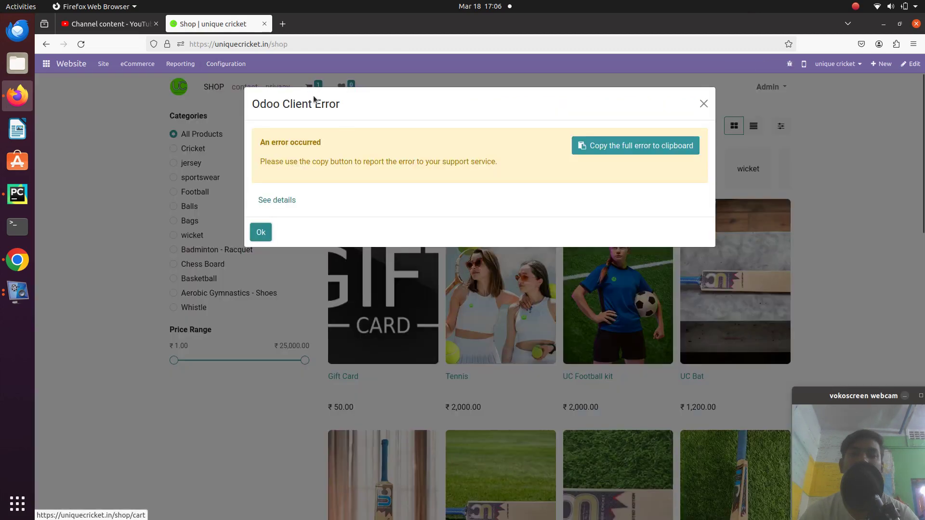
{"action": "left_click", "coordinate": [268, 232]}
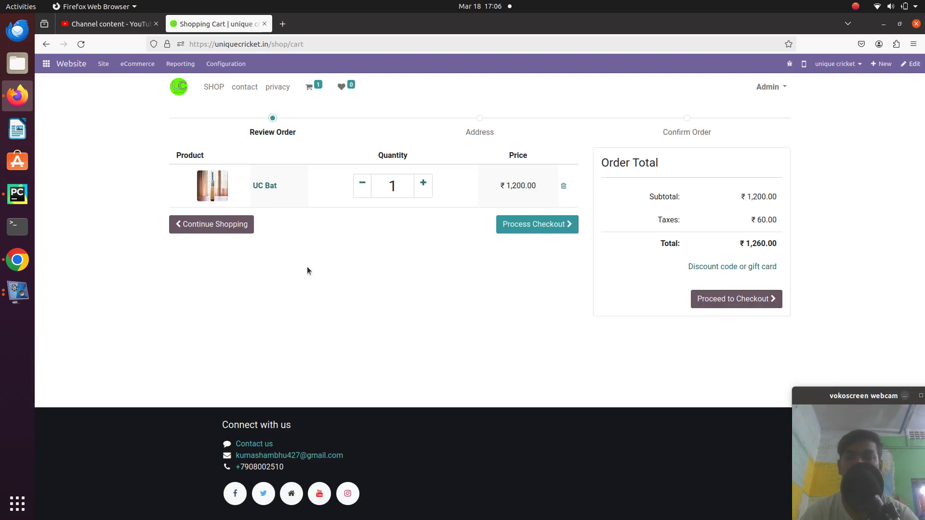
Apply the copied discount code PROMO_CODE_5691 to the cart's order total
{"action": "left_click", "coordinate": [732, 268]}
{"action": "key", "text": "ctrl+v"}
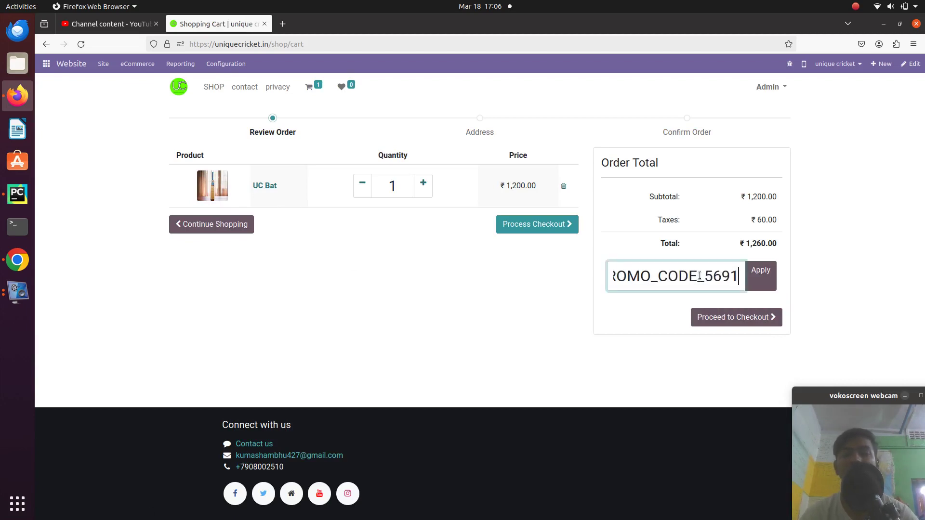
{"action": "left_click", "coordinate": [761, 277]}
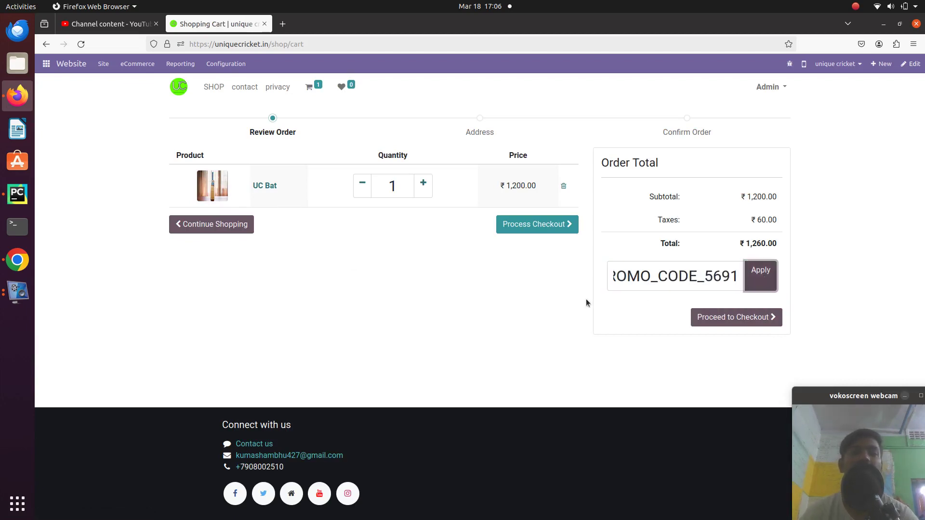